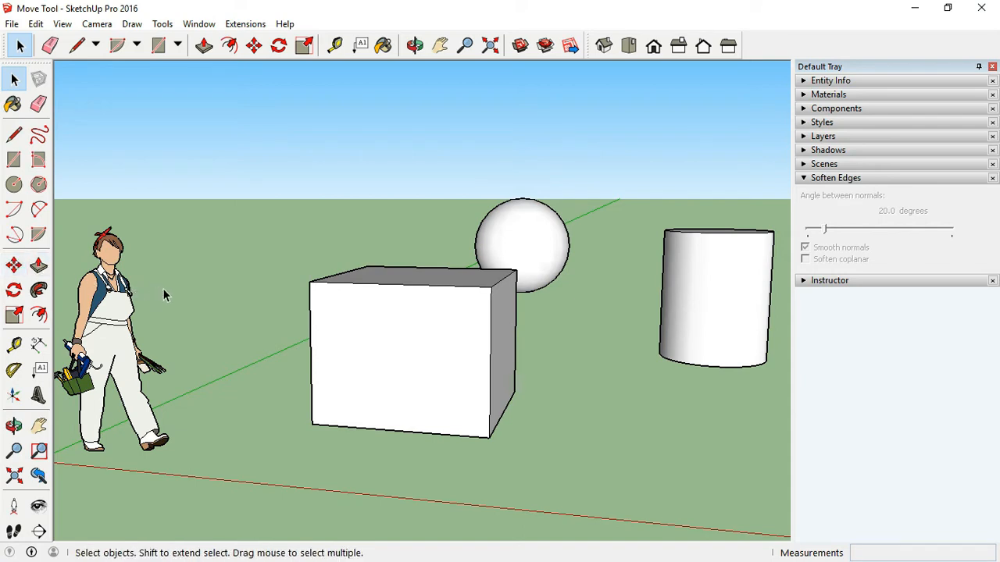
- Select the box and move it freely to a new position
{"action": "key", "text": "m"}
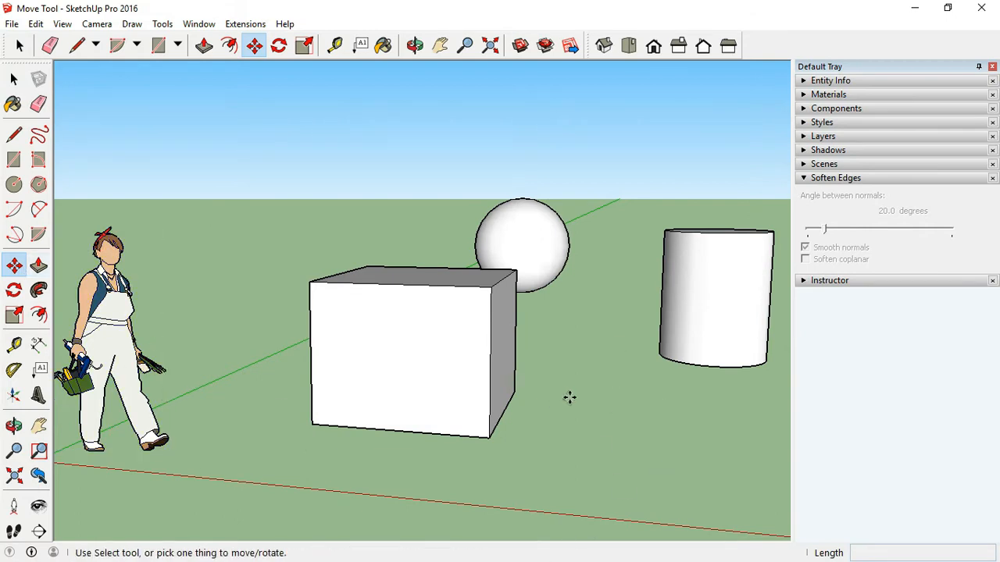
{"action": "key", "text": "space"}
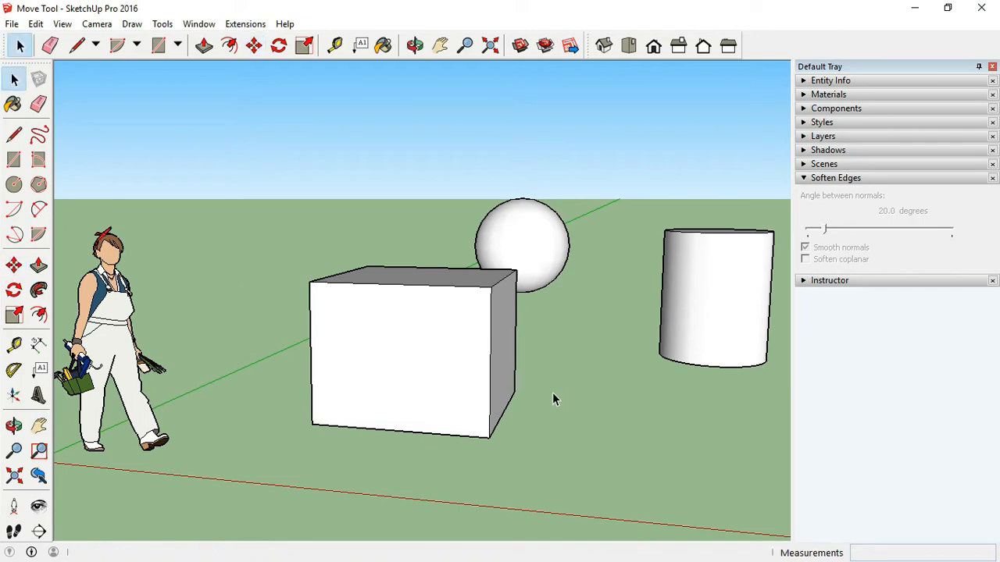
{"action": "triple_click", "coordinate": [454, 319]}
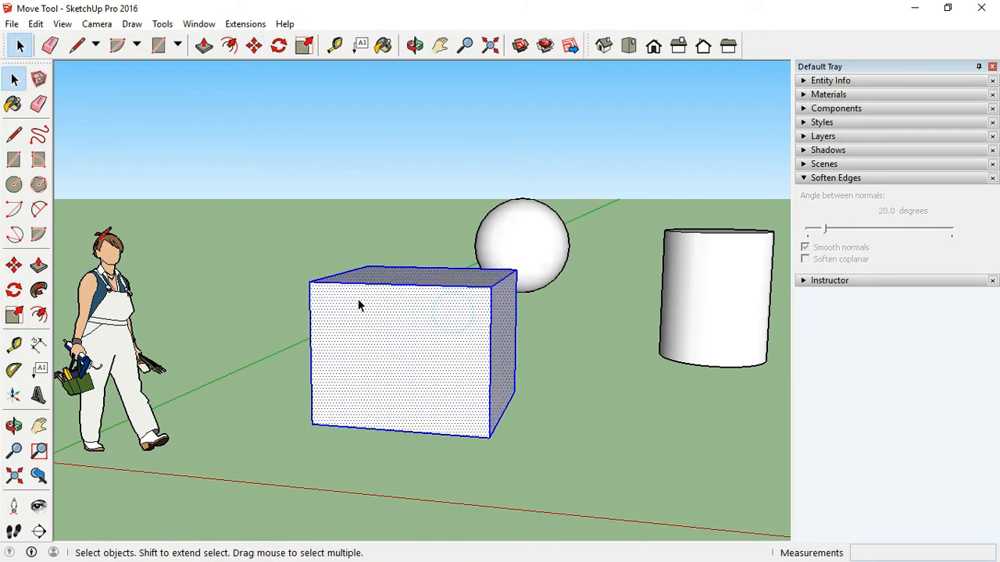
{"action": "key", "text": "o"}
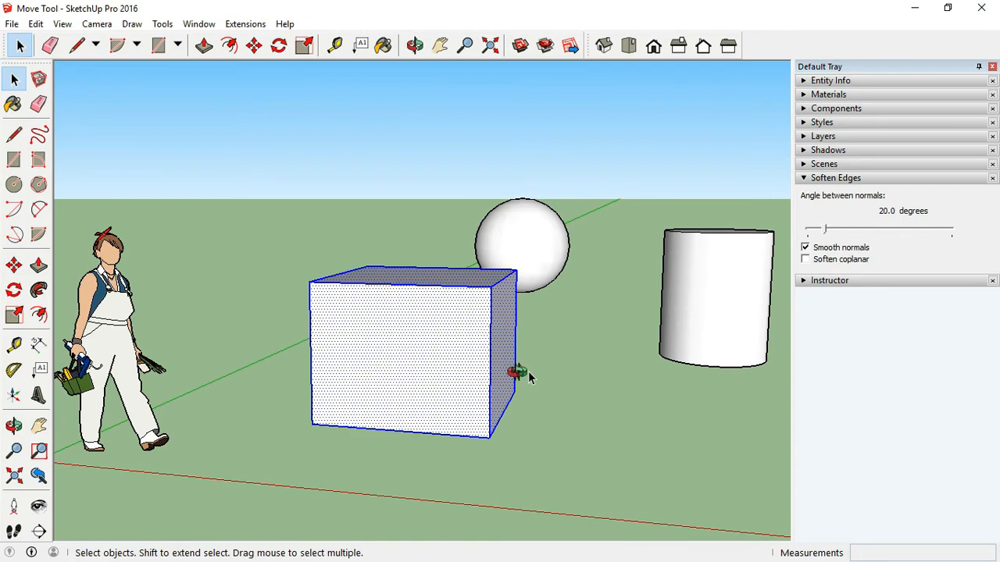
{"action": "left_click_drag", "start_coordinate": [516, 372], "coordinate": [473, 396]}
{"action": "key", "text": "space"}
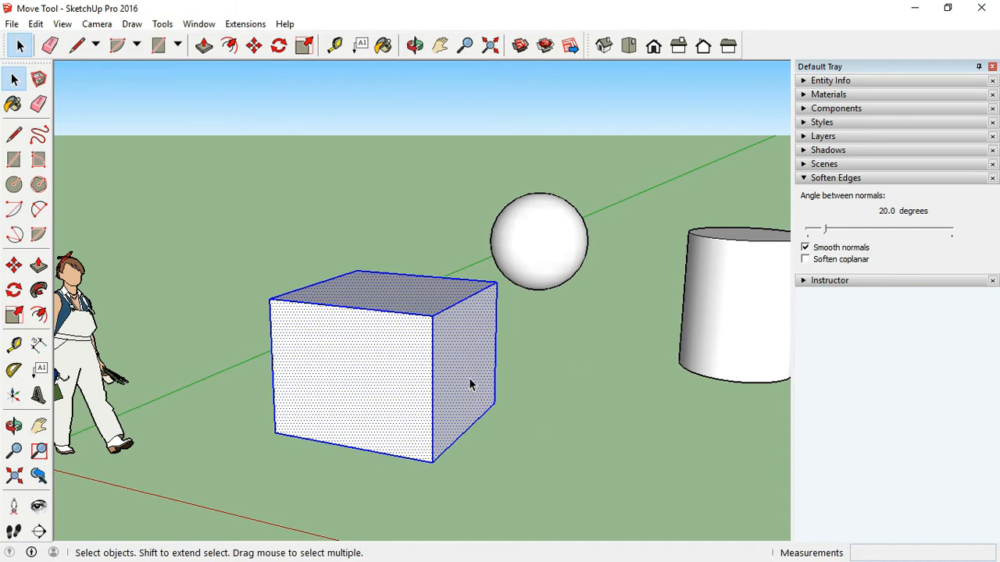
{"action": "key", "text": "m"}
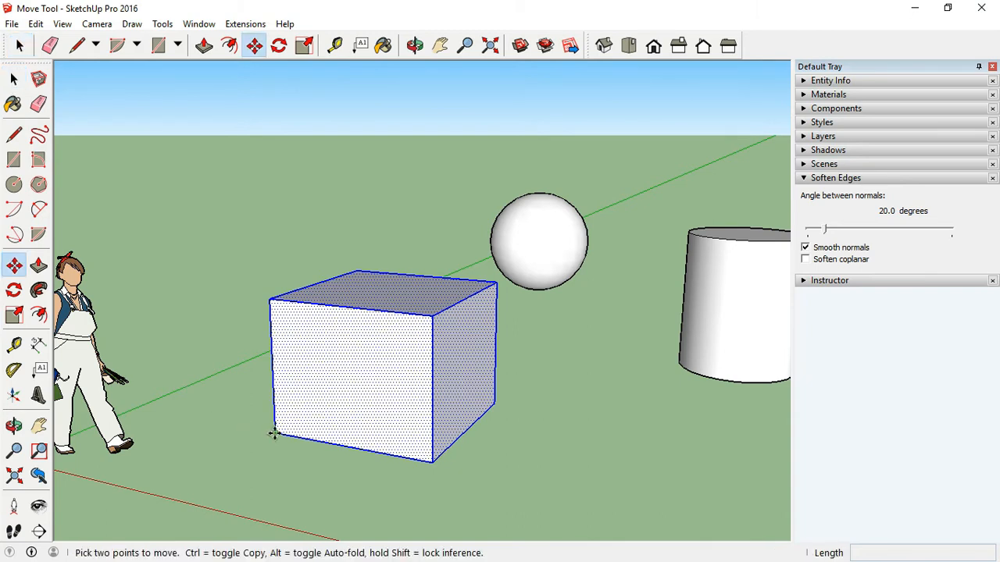
{"action": "left_click", "coordinate": [230, 284]}
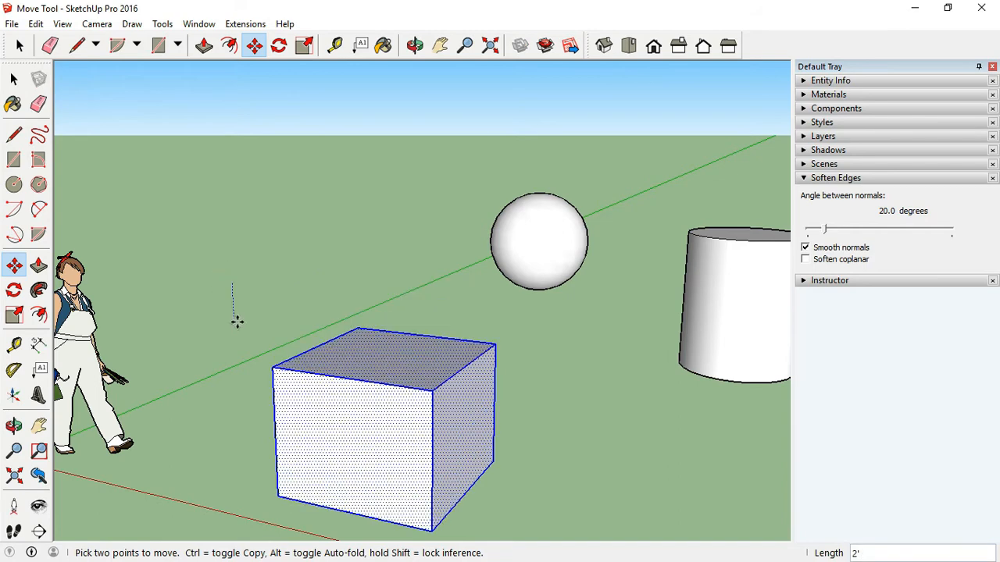
{"action": "left_click", "coordinate": [213, 278]}
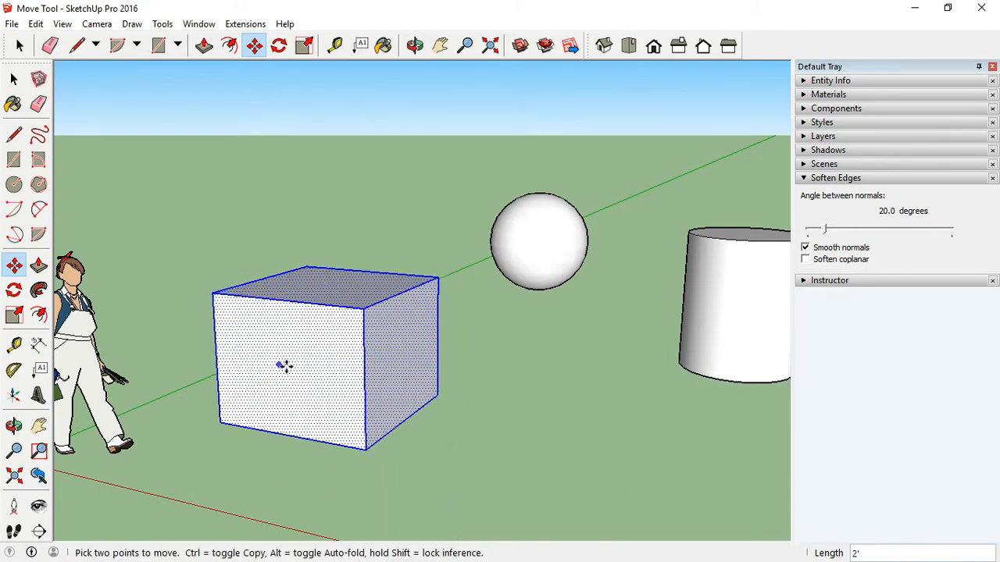
- Move the box freely twice more to nearby positions beside the green axis
{"action": "left_click", "coordinate": [286, 367]}
{"action": "left_click", "coordinate": [322, 398]}
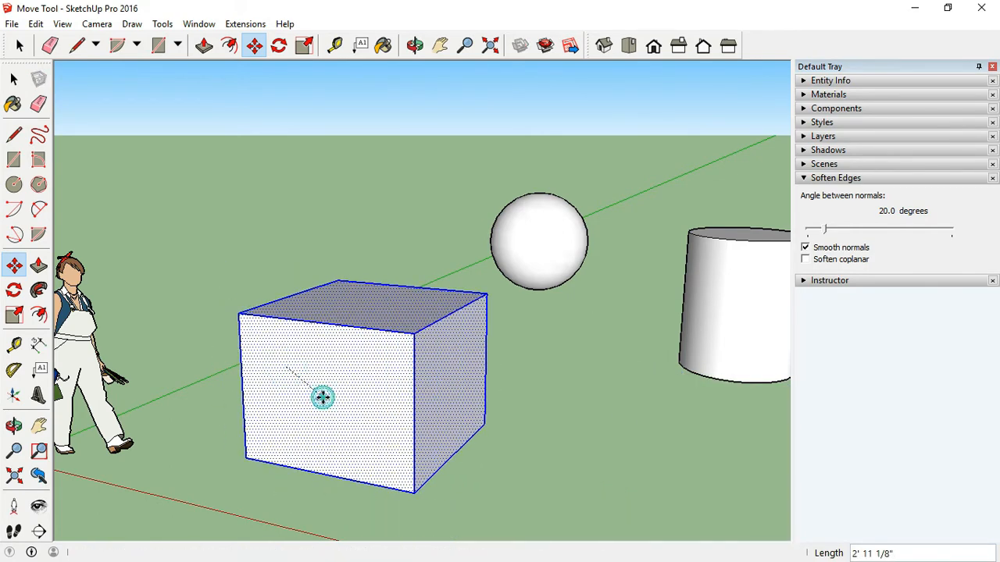
{"action": "left_click", "coordinate": [244, 388]}
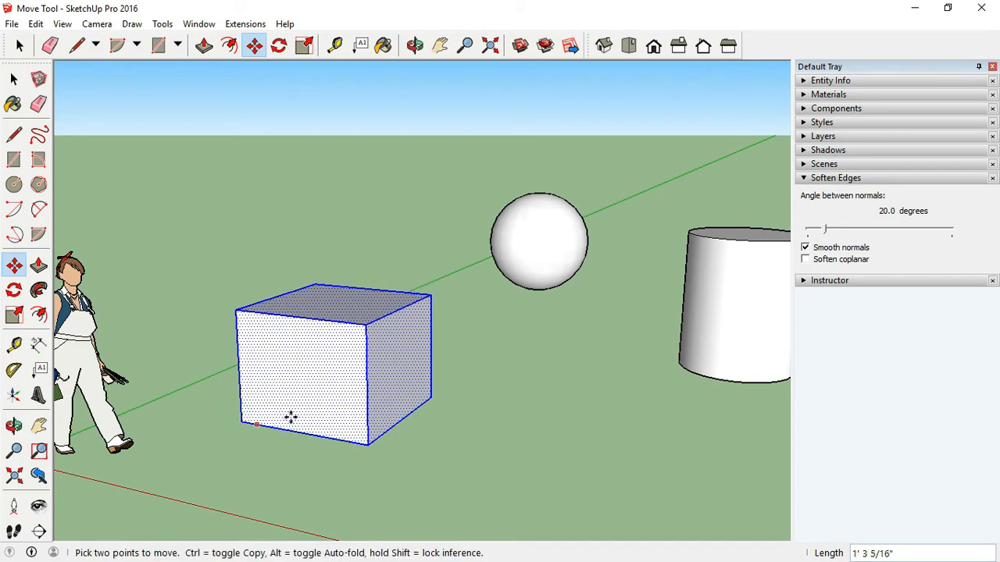
{"action": "left_click", "coordinate": [298, 394]}
- Move the box 3' along the red axis
{"action": "left_click", "coordinate": [286, 359]}
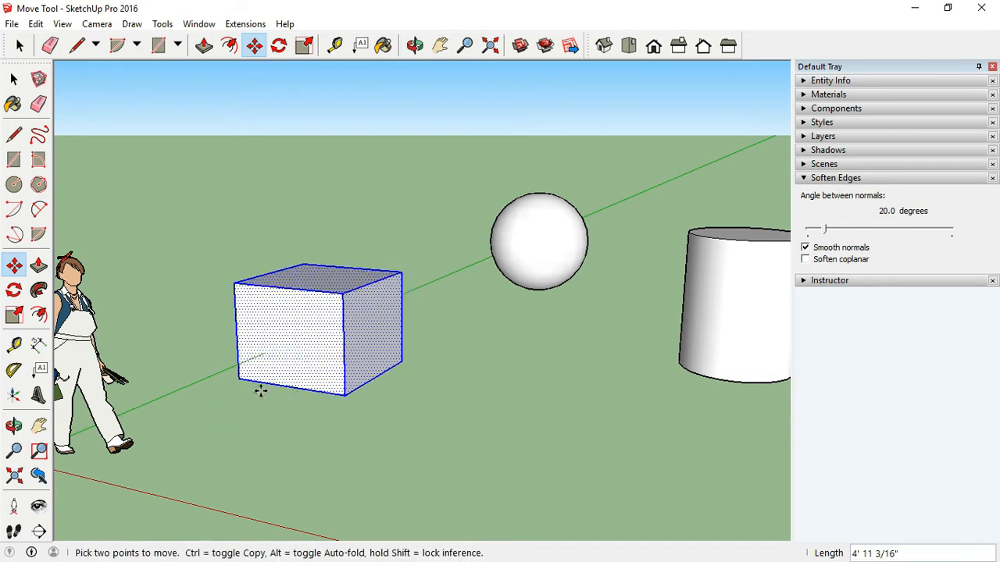
{"action": "left_click", "coordinate": [237, 381]}
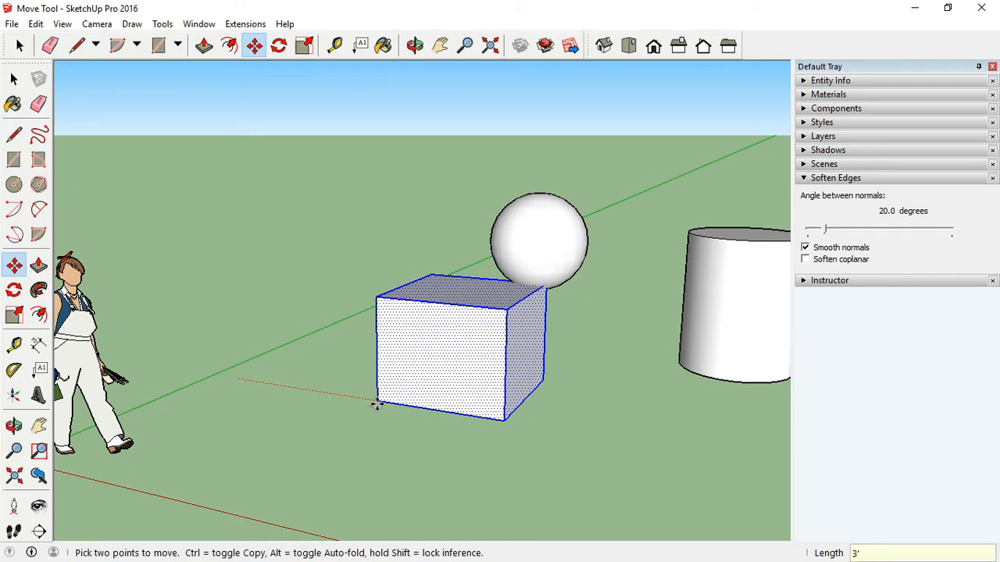
{"action": "key", "text": "Return"}
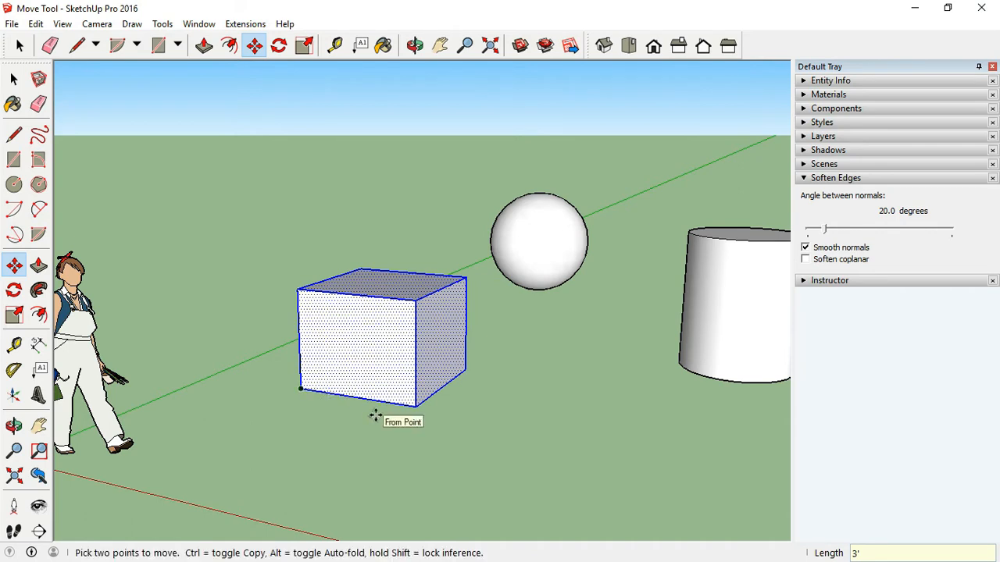
- Move the box further along the ground, then lift it off the ground along the blue axis
{"action": "left_click", "coordinate": [391, 357]}
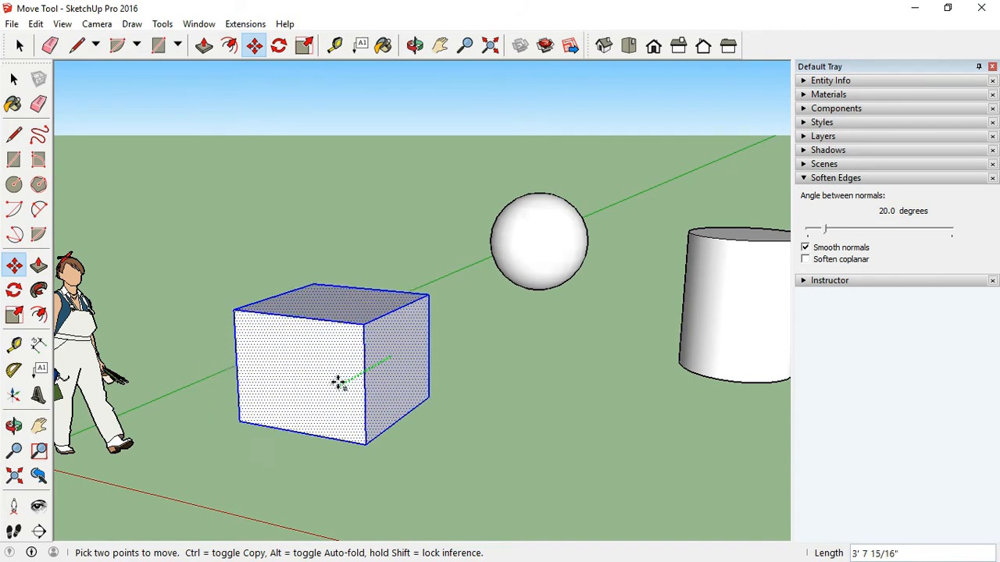
{"action": "left_click", "coordinate": [291, 411]}
{"action": "left_click", "coordinate": [291, 412]}
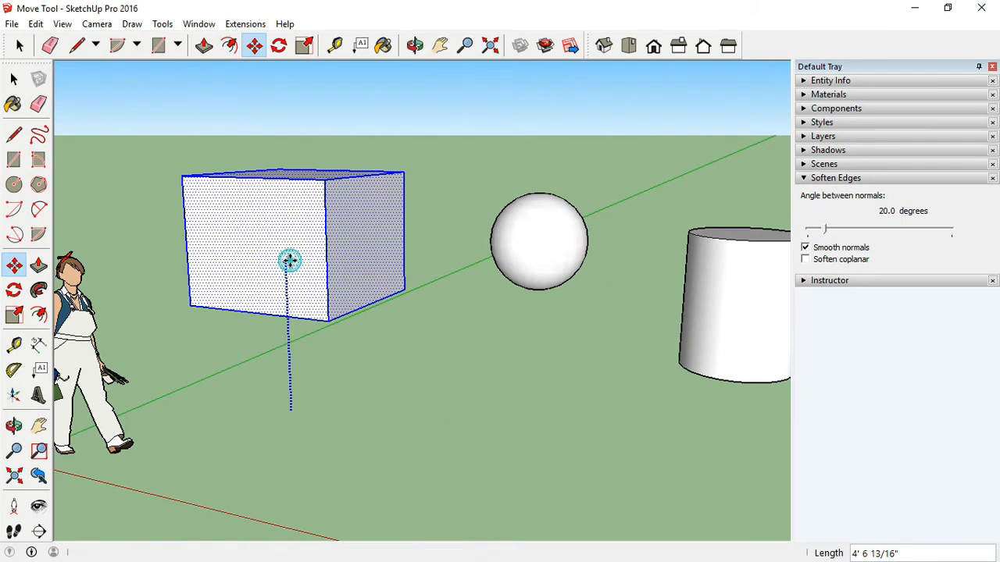
{"action": "left_click", "coordinate": [289, 261]}
{"action": "scroll", "coordinate": [339, 473], "scroll_direction": "down", "scroll_amount": 1}
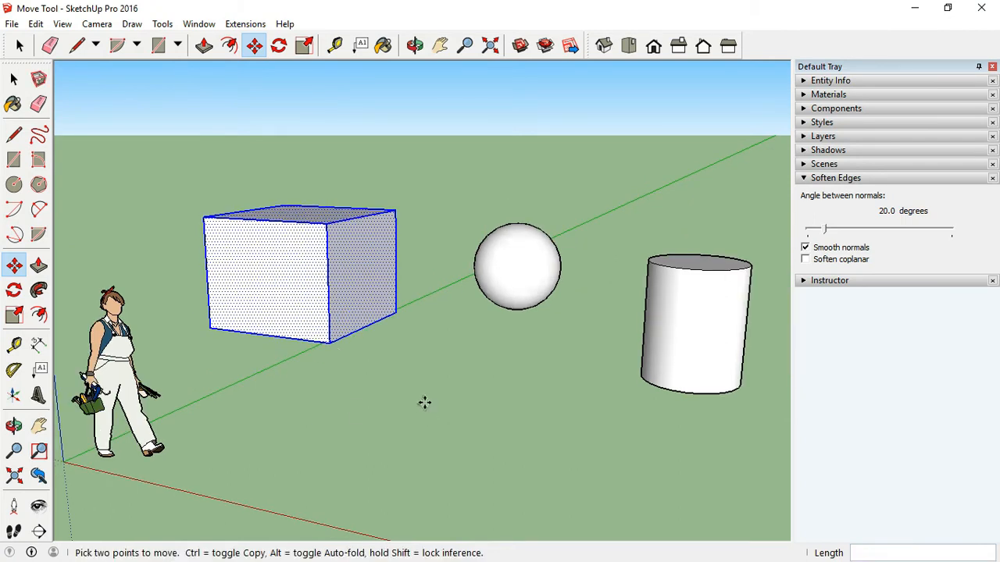
- Move the sphere down onto the top of the box and raise it slightly, about 2"
{"action": "key", "text": "ctrl+t"}
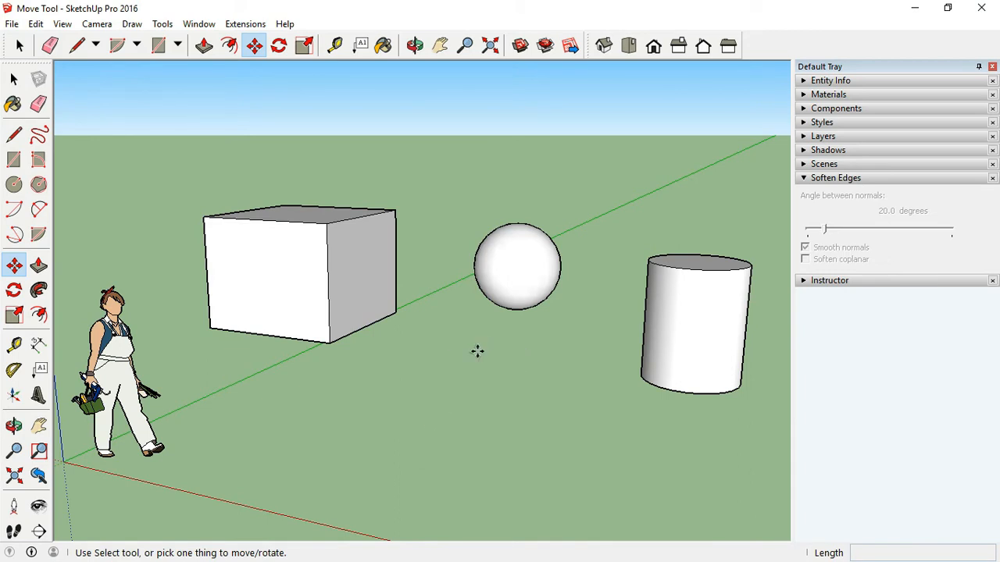
{"action": "left_click", "coordinate": [512, 268]}
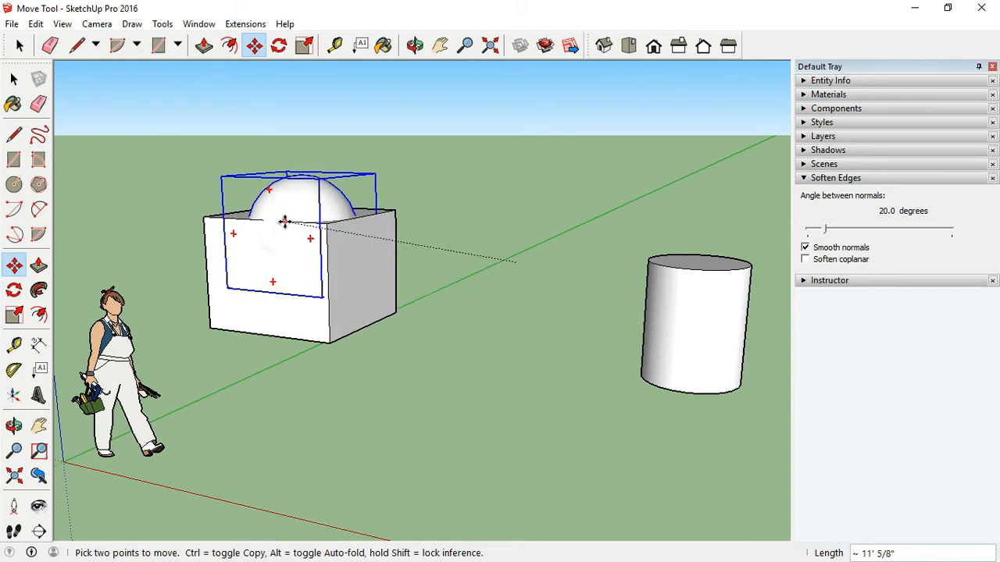
{"action": "left_click", "coordinate": [279, 221]}
{"action": "left_click", "coordinate": [279, 200]}
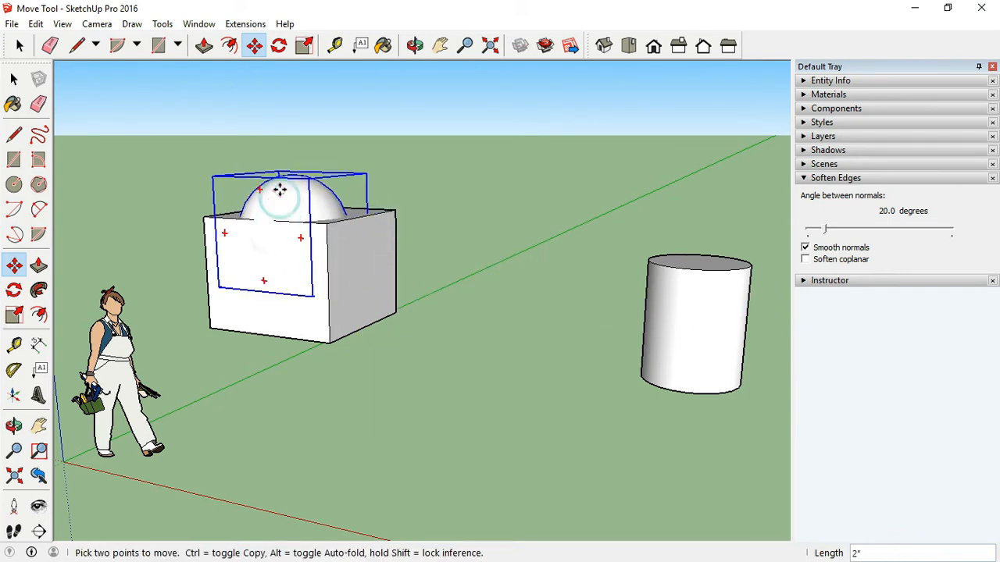
{"action": "left_click", "coordinate": [286, 192]}
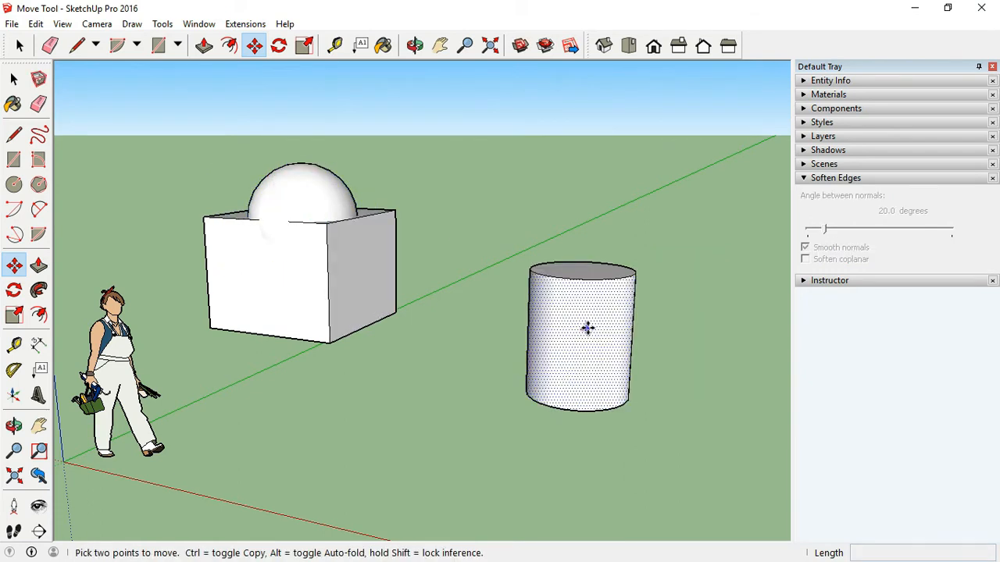
- Move the cylinder closer to the box
{"action": "left_click", "coordinate": [588, 328]}
{"action": "left_click", "coordinate": [540, 328]}
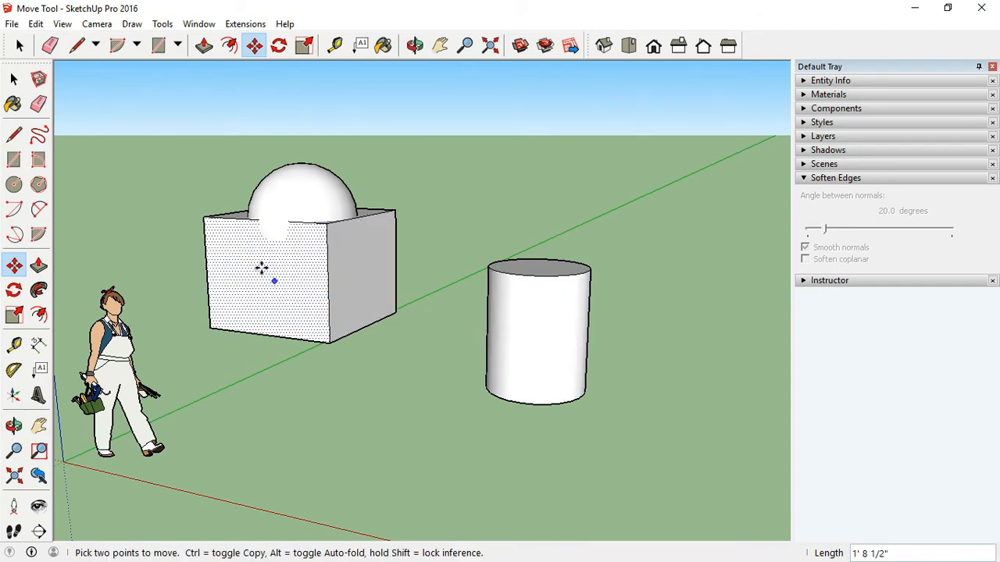
- Stretch the box by moving its front face outward and its side face out 3'
{"action": "left_click", "coordinate": [276, 299]}
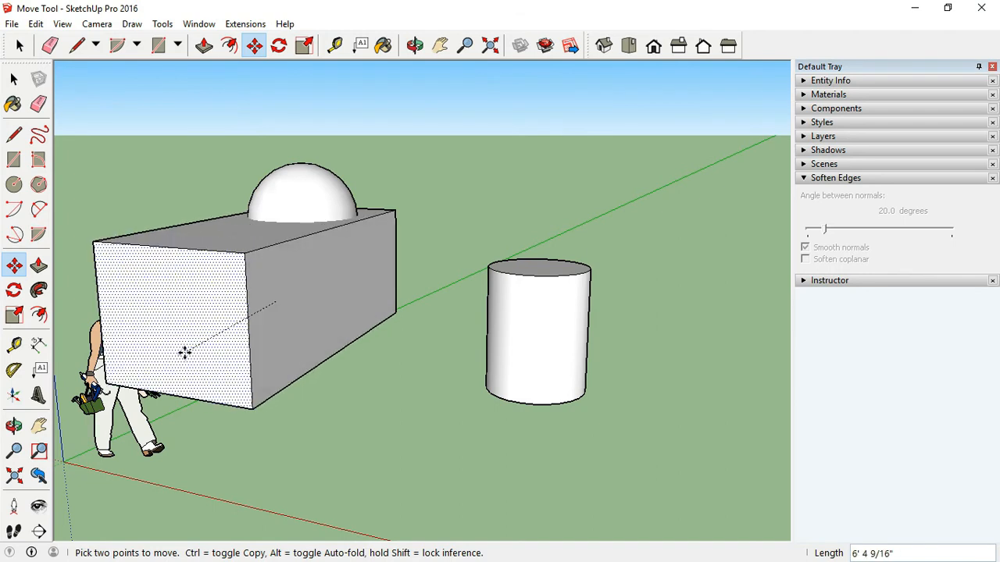
{"action": "left_click", "coordinate": [184, 352]}
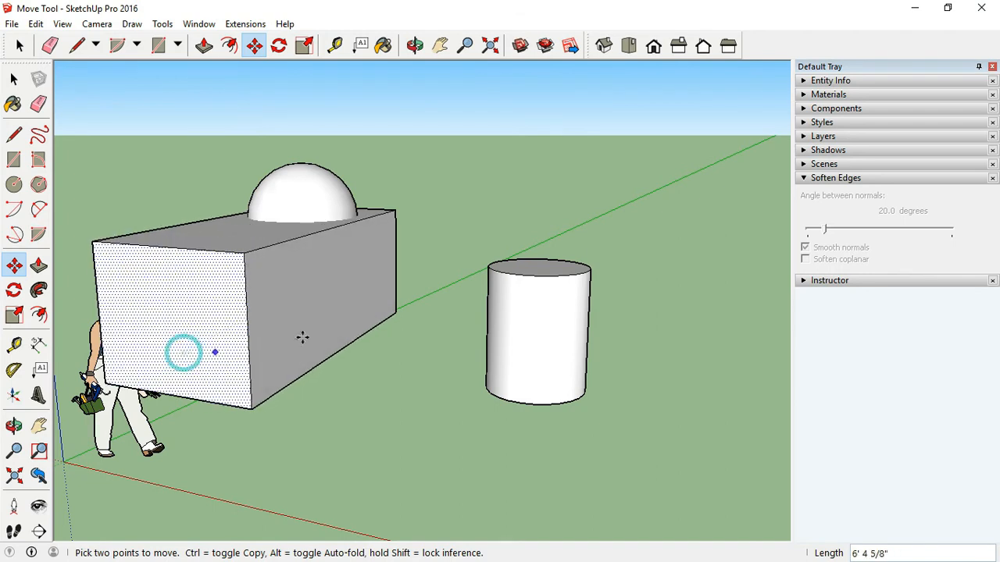
{"action": "left_click", "coordinate": [297, 328]}
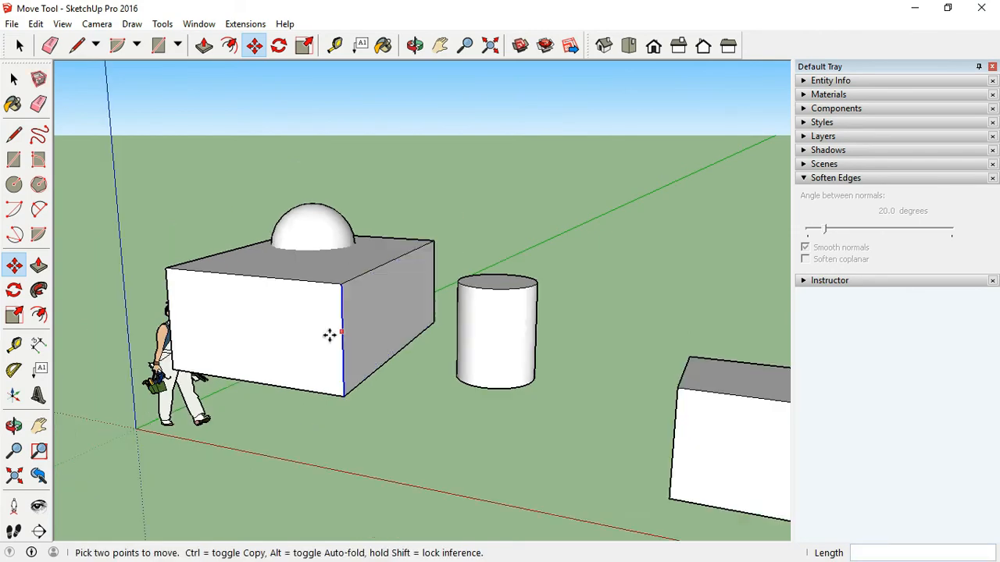
{"action": "scroll", "coordinate": [324, 332], "scroll_direction": "down", "scroll_amount": 6}
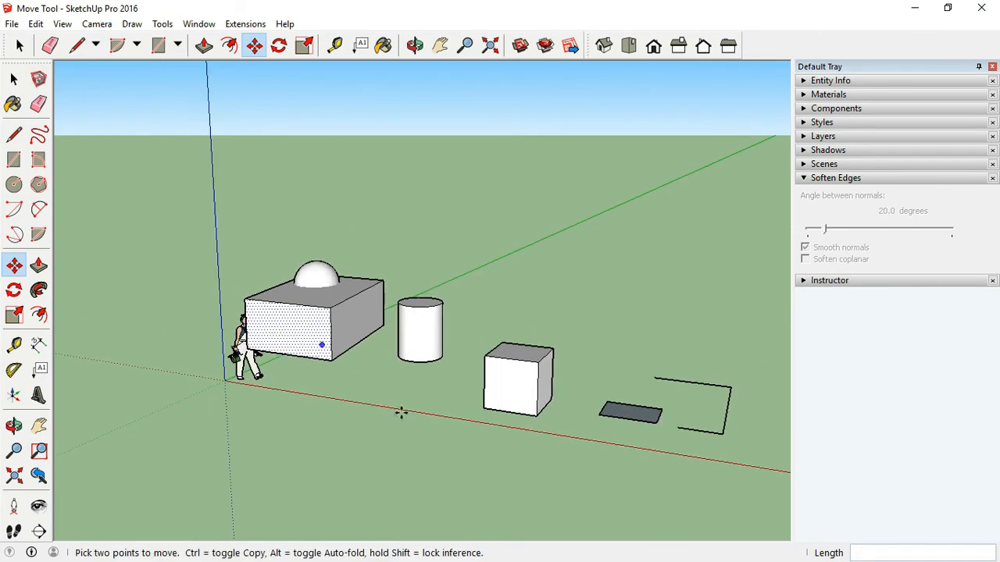
- Move the bottom edge of the open outline 2' along the red axis
{"action": "middle_click_drag", "start_coordinate": [401, 414], "coordinate": [663, 457]}
{"action": "scroll", "coordinate": [719, 410], "scroll_direction": "up", "scroll_amount": 5}
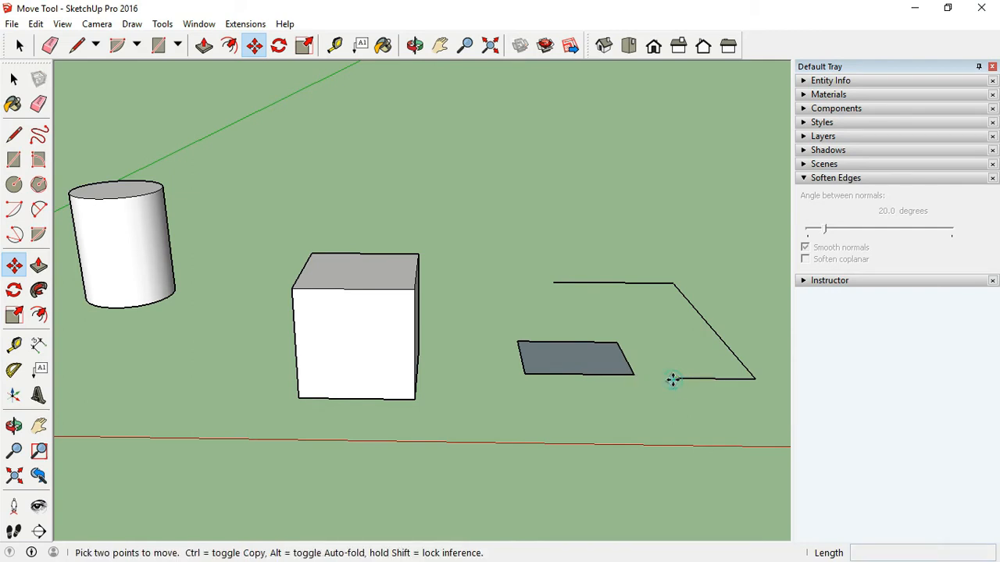
{"action": "left_click", "coordinate": [673, 381]}
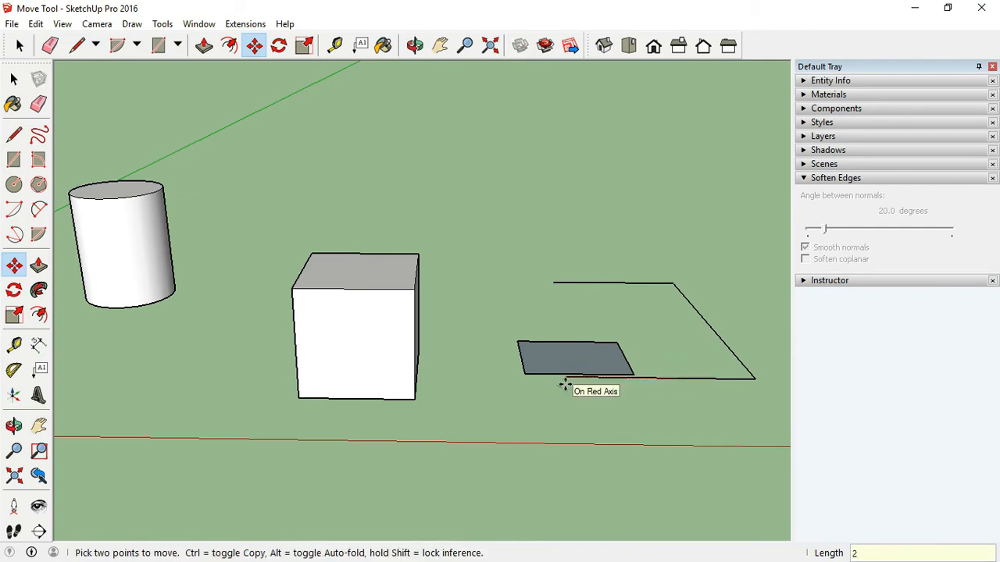
{"action": "type", "text": "2'"}
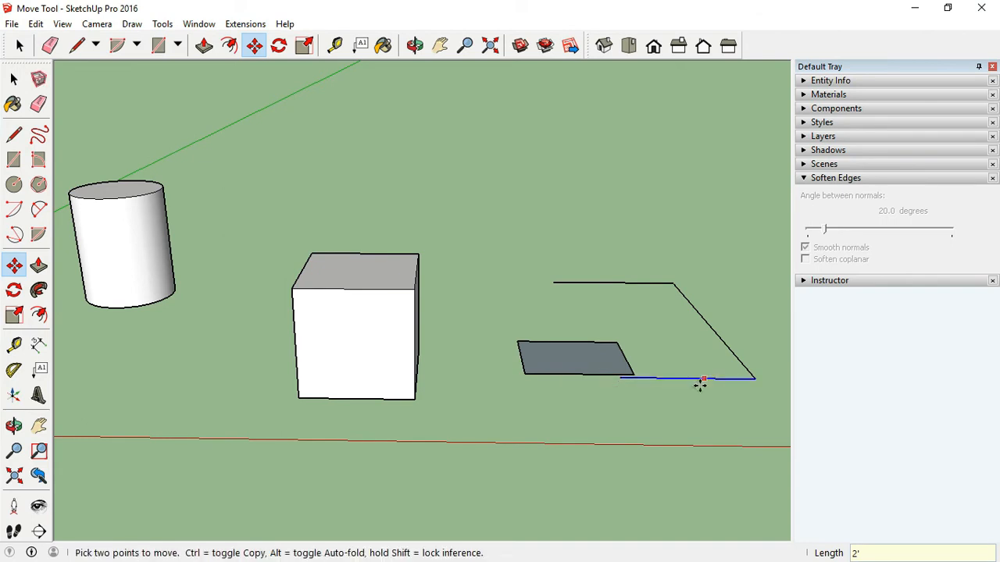
{"action": "key", "text": "Return"}
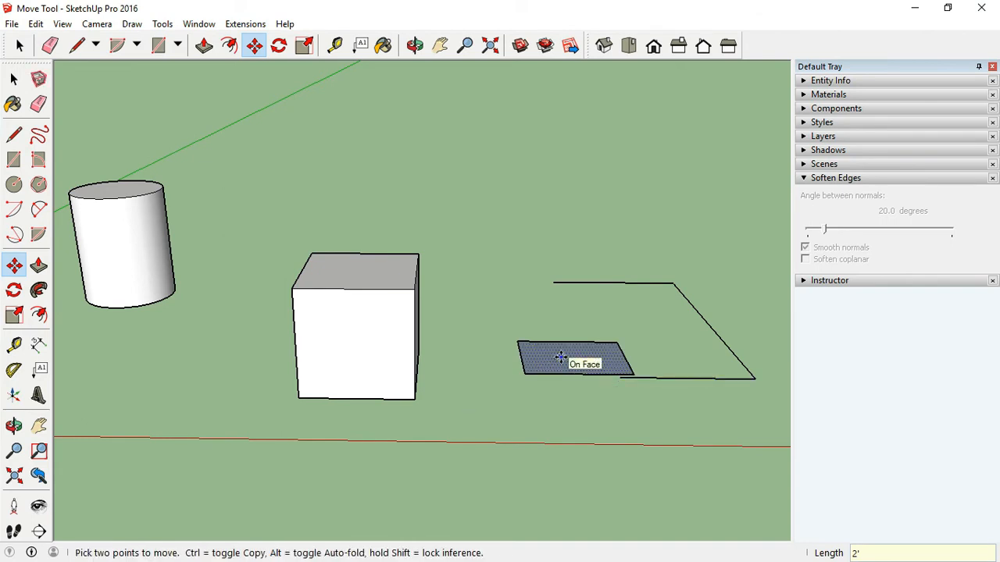
- Rotate the small cube 45° with the Move tool's rotation grip
{"action": "middle_click_drag", "start_coordinate": [560, 357], "coordinate": [544, 413]}
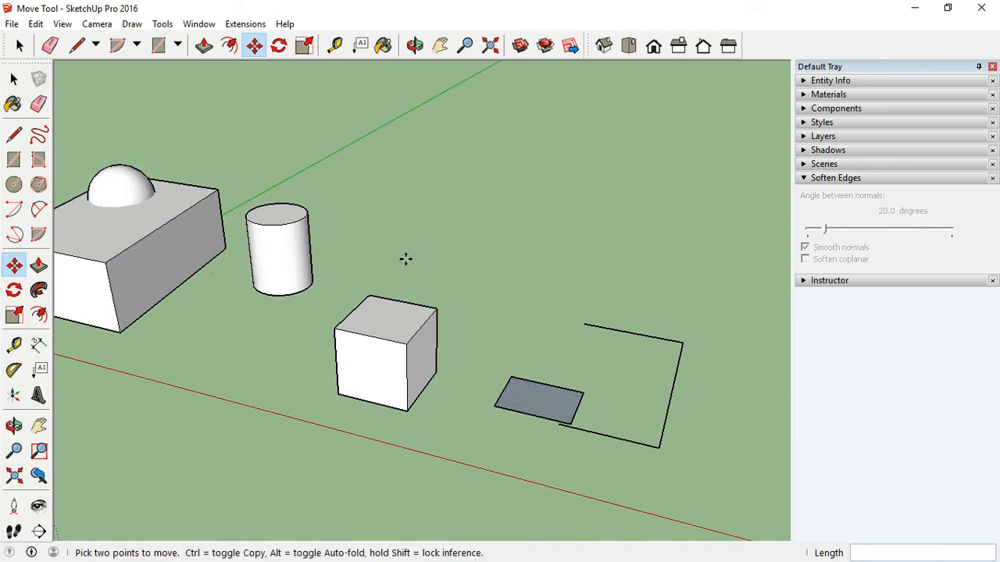
{"action": "scroll", "coordinate": [321, 383], "scroll_direction": "up", "scroll_amount": 4}
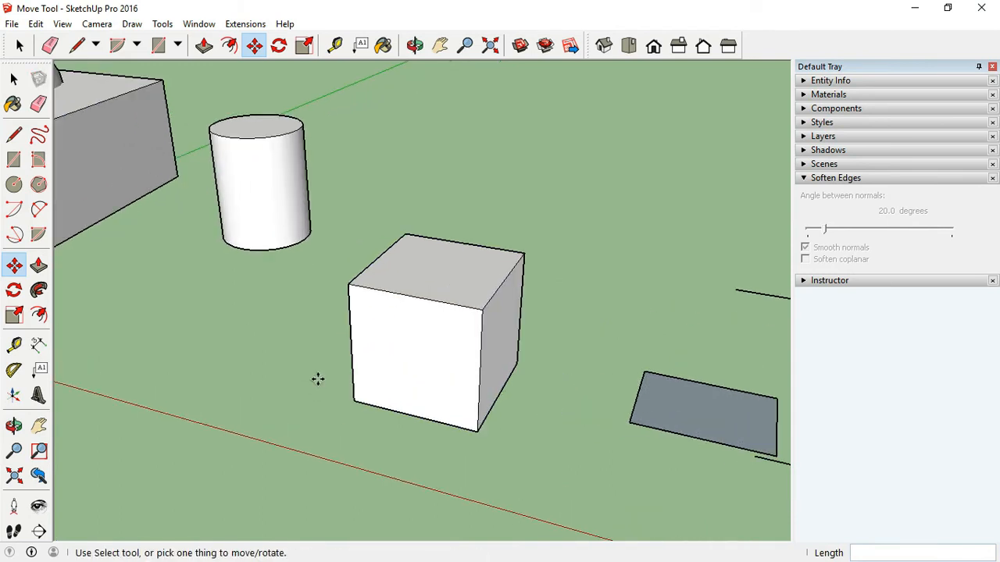
{"action": "scroll", "coordinate": [625, 411], "scroll_direction": "down", "scroll_amount": 4}
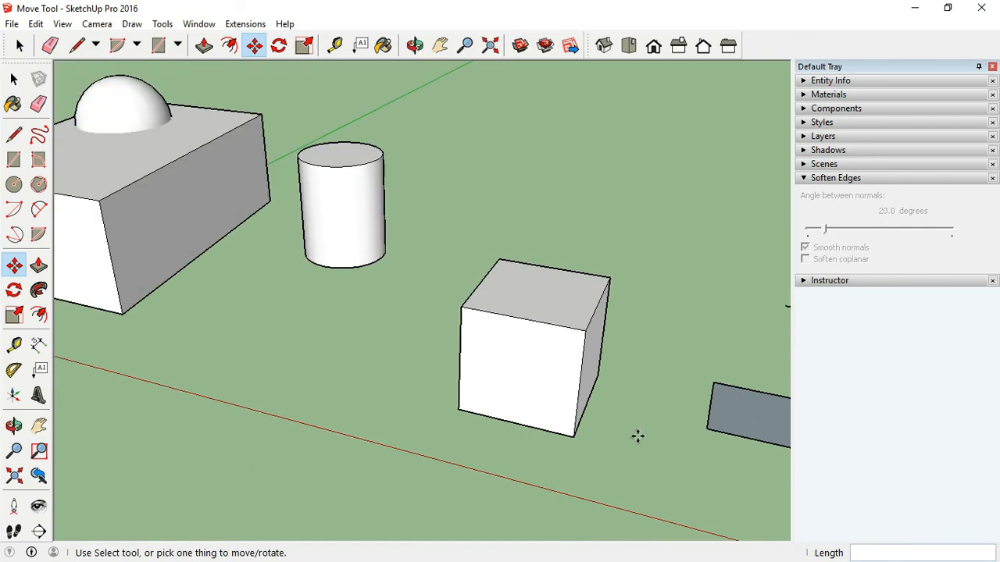
{"action": "scroll", "coordinate": [593, 477], "scroll_direction": "down", "scroll_amount": 1}
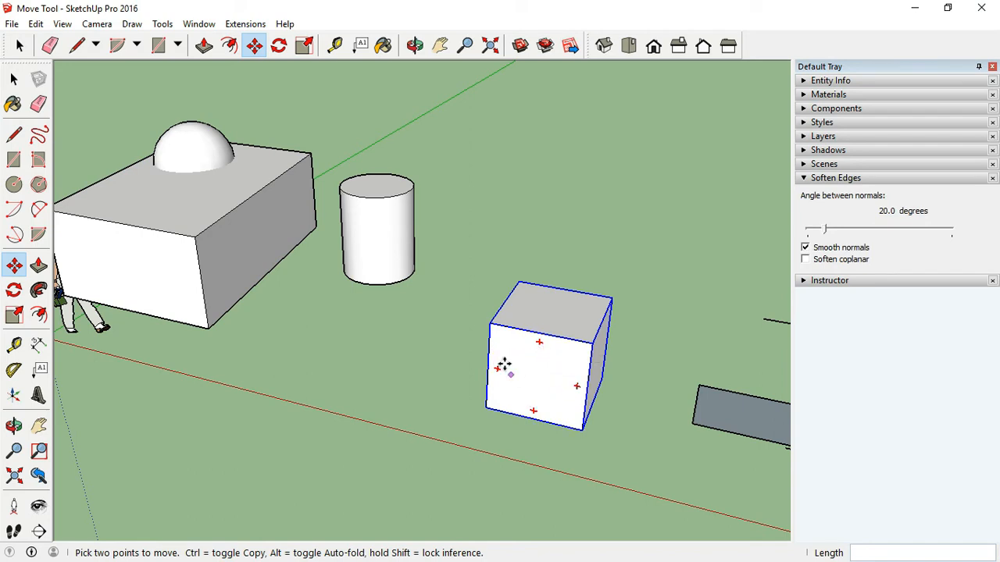
{"action": "left_click", "coordinate": [539, 345]}
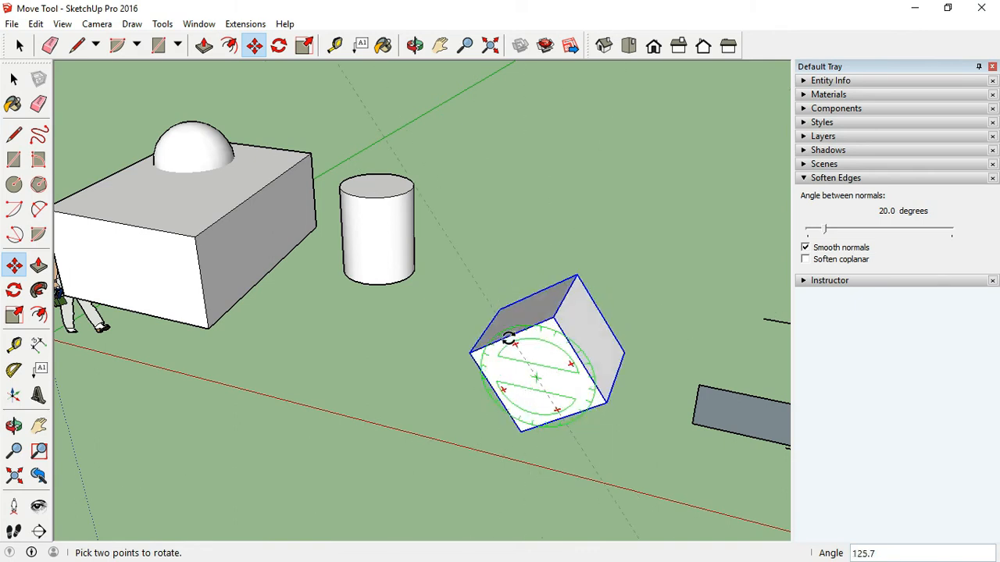
{"action": "type", "text": "45"}
{"action": "key", "text": "Return"}
{"action": "key", "text": "m"}
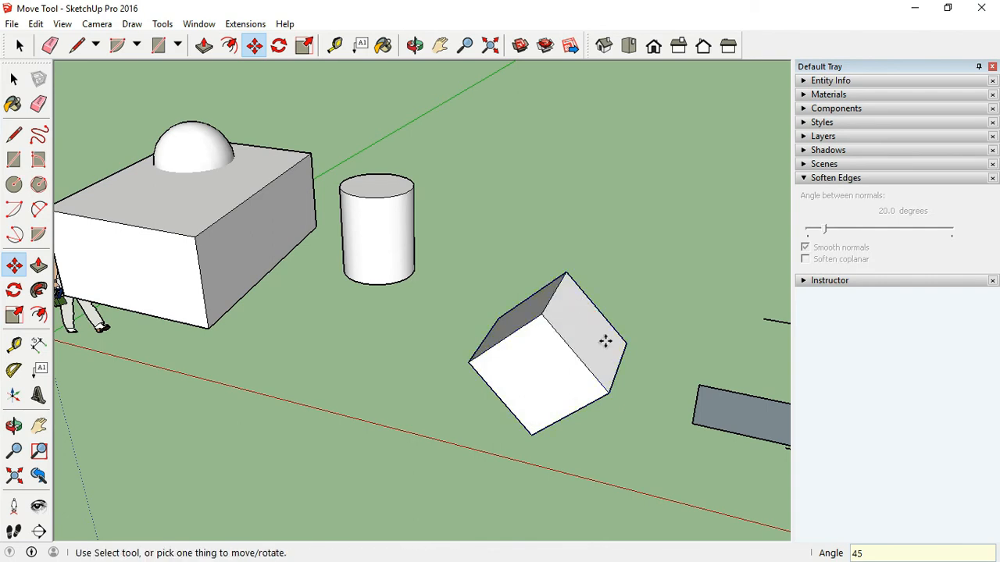
{"action": "scroll", "coordinate": [575, 375], "scroll_direction": "down", "scroll_amount": 1}
{"action": "scroll", "coordinate": [605, 449], "scroll_direction": "up", "scroll_amount": 3}
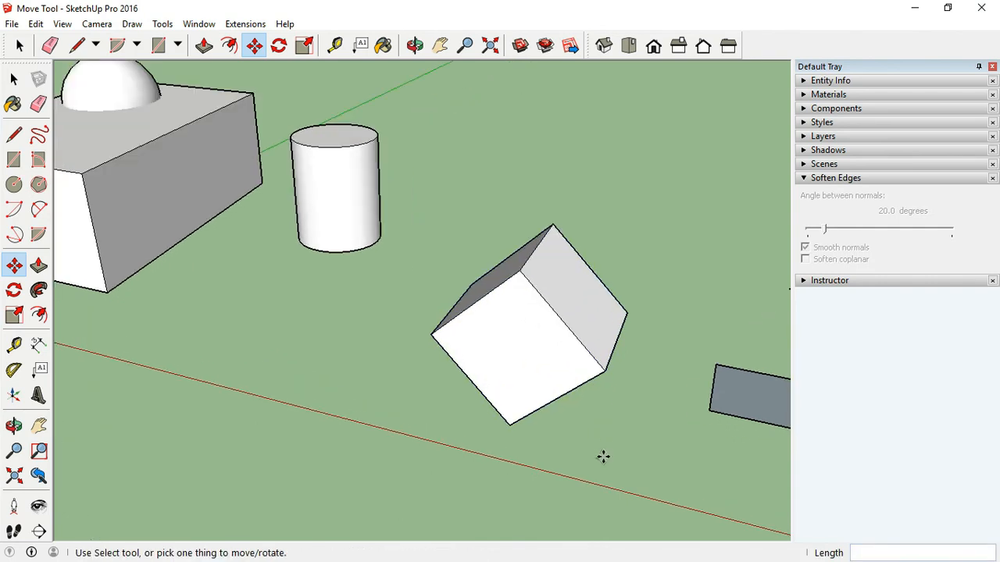
- Copy the rotated cube straight up along the blue axis, about 3' 9" above the original
{"action": "middle_click_drag", "start_coordinate": [602, 458], "coordinate": [654, 393]}
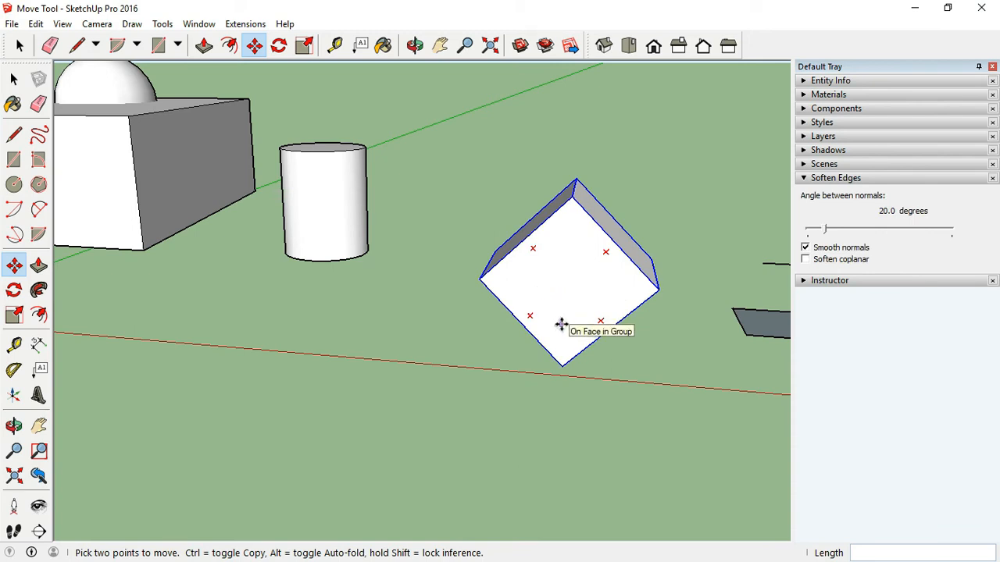
{"action": "left_click", "coordinate": [481, 282]}
{"action": "key", "text": "ctrl"}
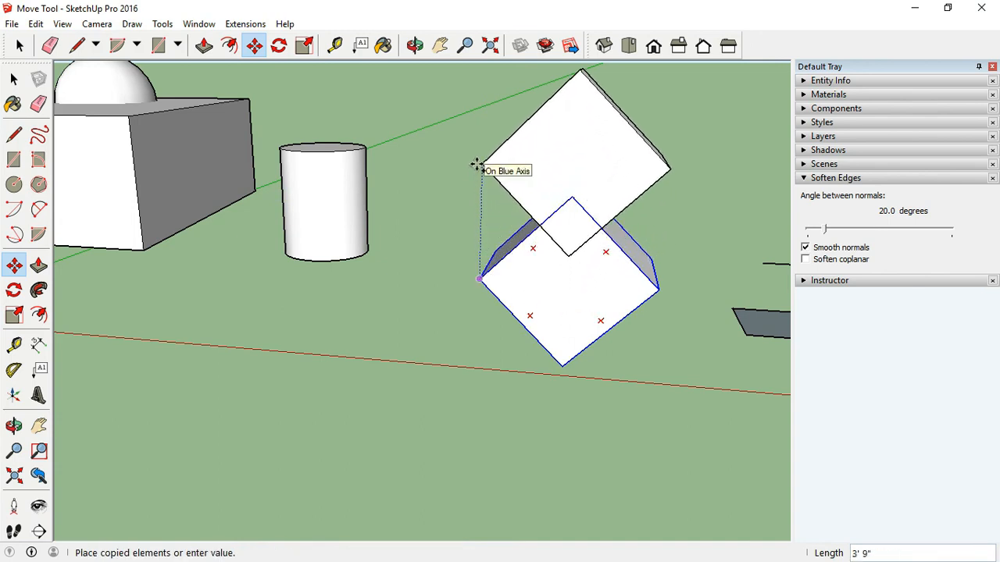
{"action": "left_click", "coordinate": [476, 166]}
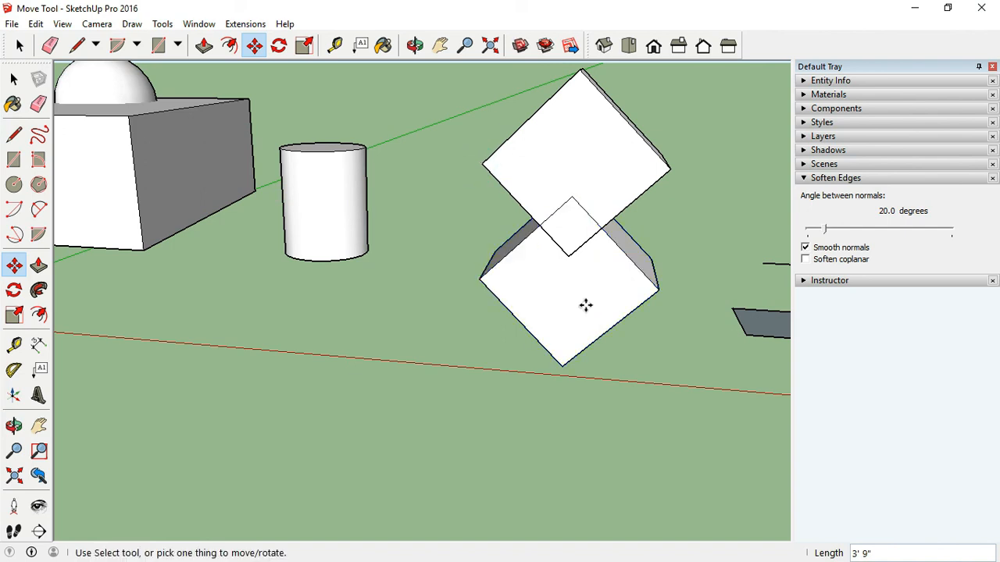
- Copy the upper and lower cubes sideways to the left, forming two overlapping pairs of rotated cubes
{"action": "scroll", "coordinate": [585, 304], "scroll_direction": "down", "scroll_amount": 2}
{"action": "left_click", "coordinate": [654, 227]}
{"action": "left_click", "coordinate": [564, 224]}
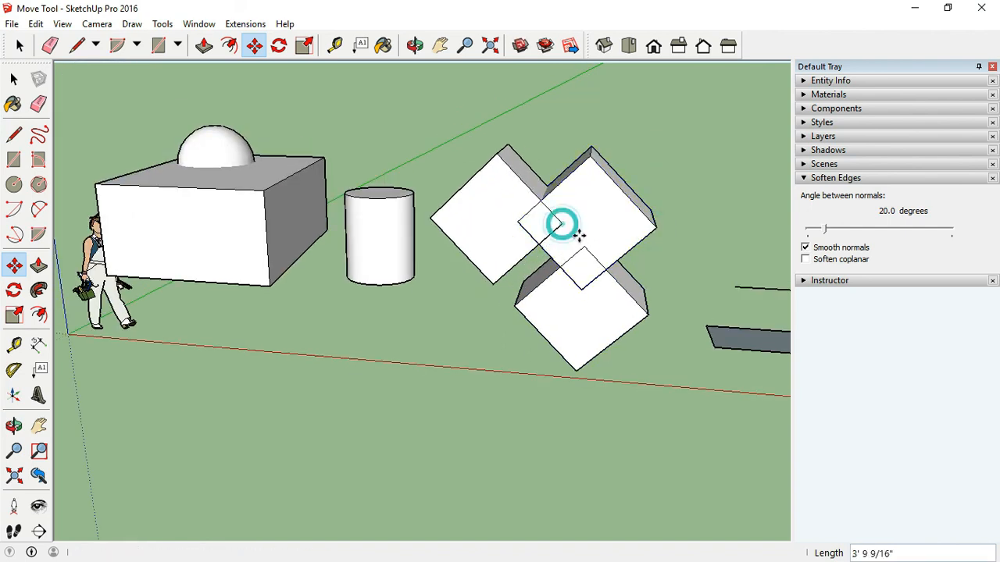
{"action": "left_click", "coordinate": [647, 314]}
{"action": "left_click", "coordinate": [558, 314]}
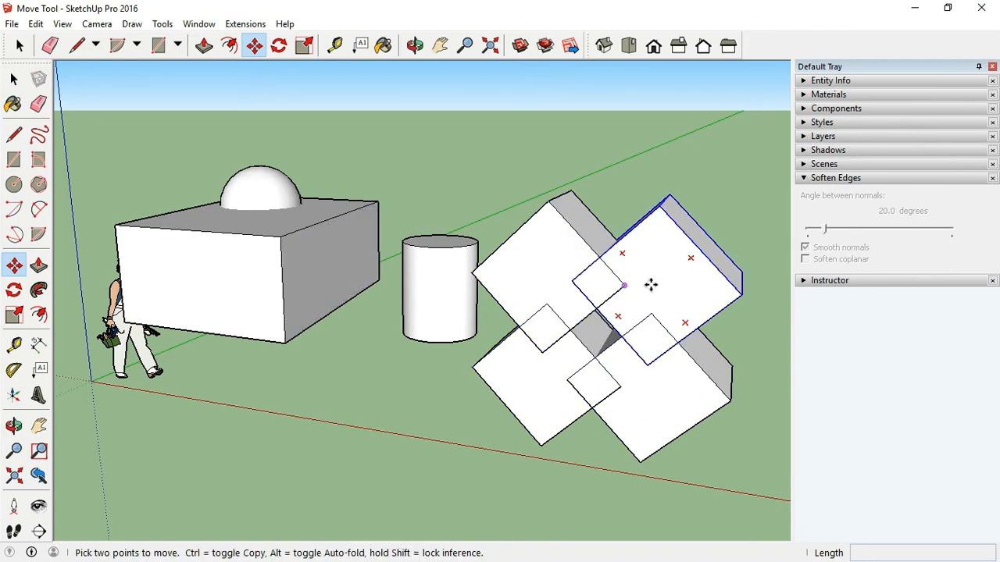
- Move the upper-right cube higher up into the air, about 4' 9 3/4"
{"action": "left_click", "coordinate": [680, 284]}
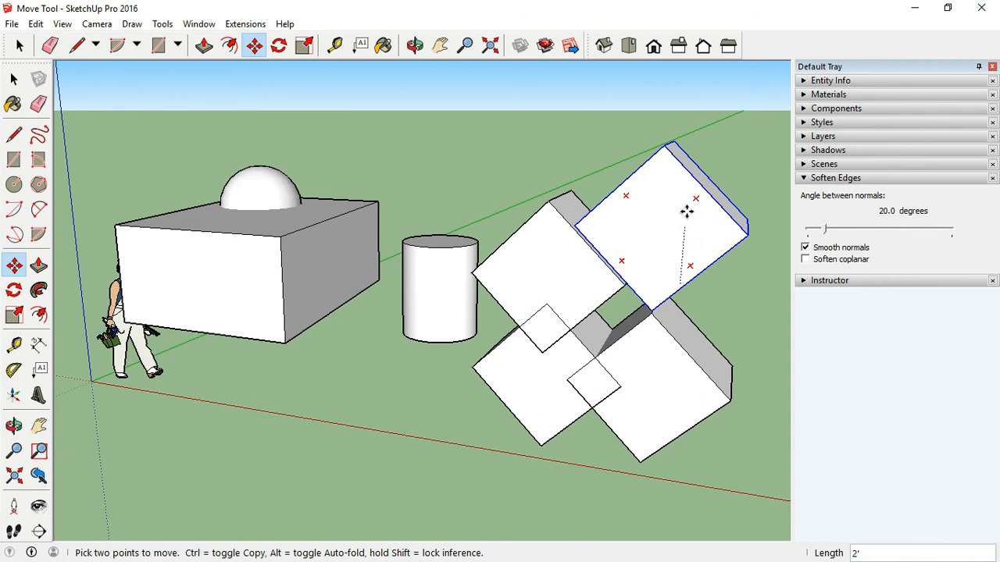
{"action": "left_click", "coordinate": [704, 140]}
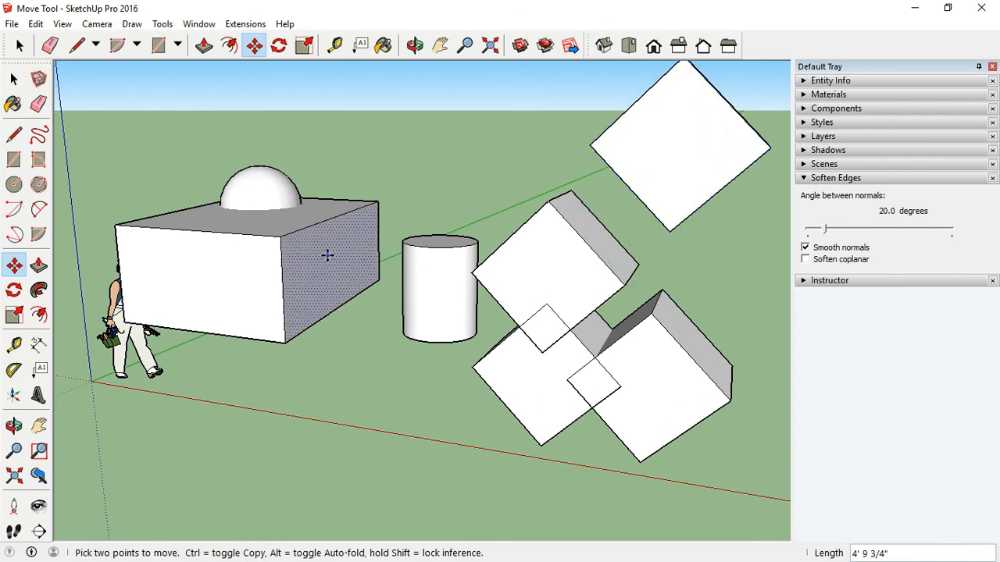
- Stretch the large box by moving its side face slightly outward
{"action": "left_click", "coordinate": [330, 255]}
{"action": "left_click", "coordinate": [353, 261]}
{"action": "left_click", "coordinate": [300, 262]}
{"action": "left_click", "coordinate": [282, 259]}
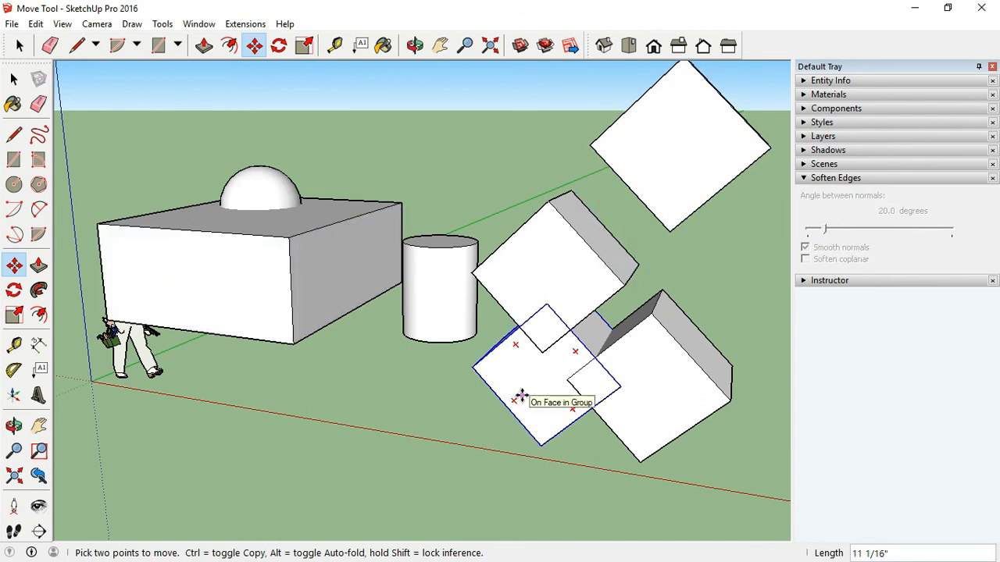
- Copy the lower-left cube to the left, placing it in front of the cylinder
{"action": "left_click", "coordinate": [522, 395]}
{"action": "key", "text": "ctrl"}
{"action": "left_click", "coordinate": [382, 382]}
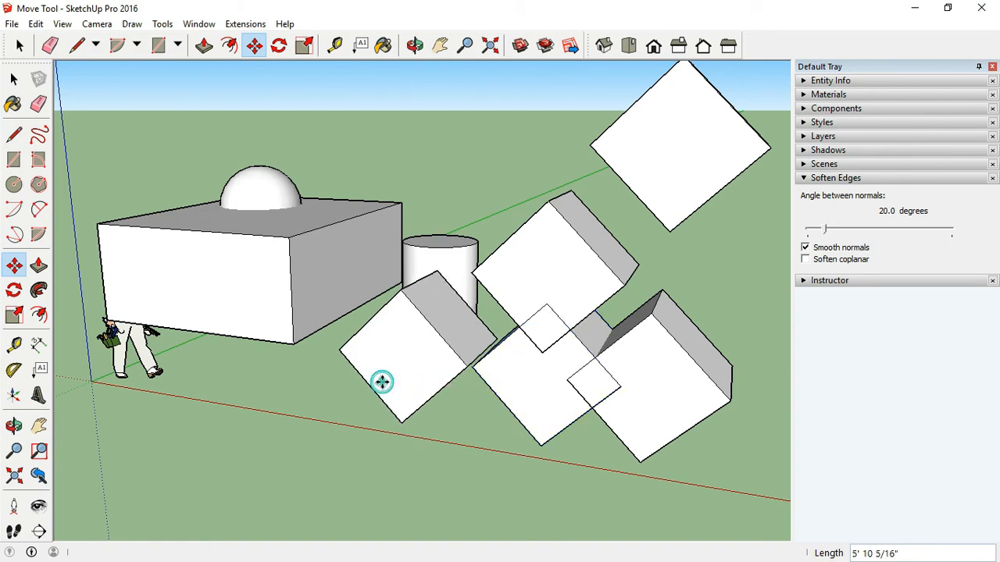
{"action": "middle_click_drag", "start_coordinate": [383, 382], "coordinate": [458, 376]}
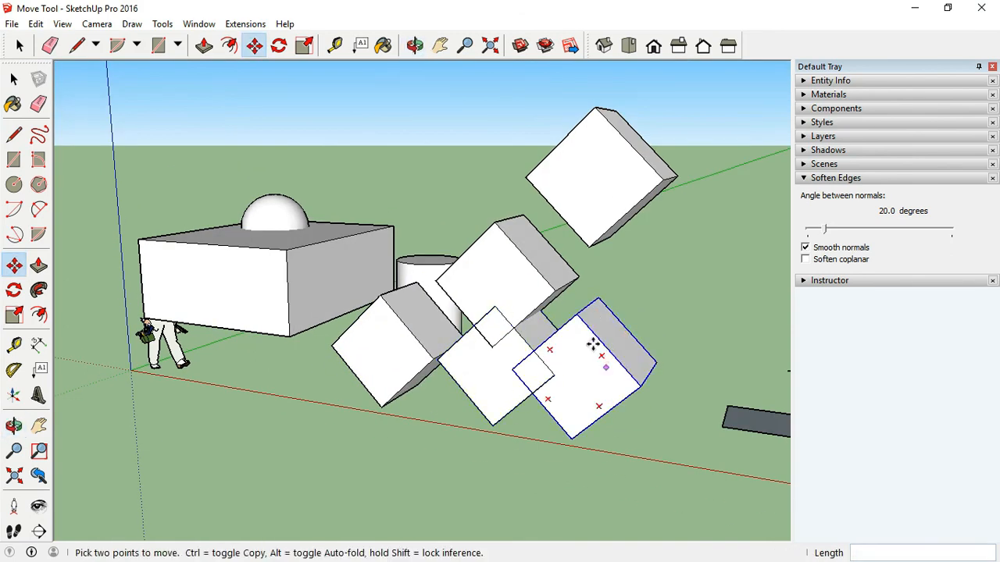